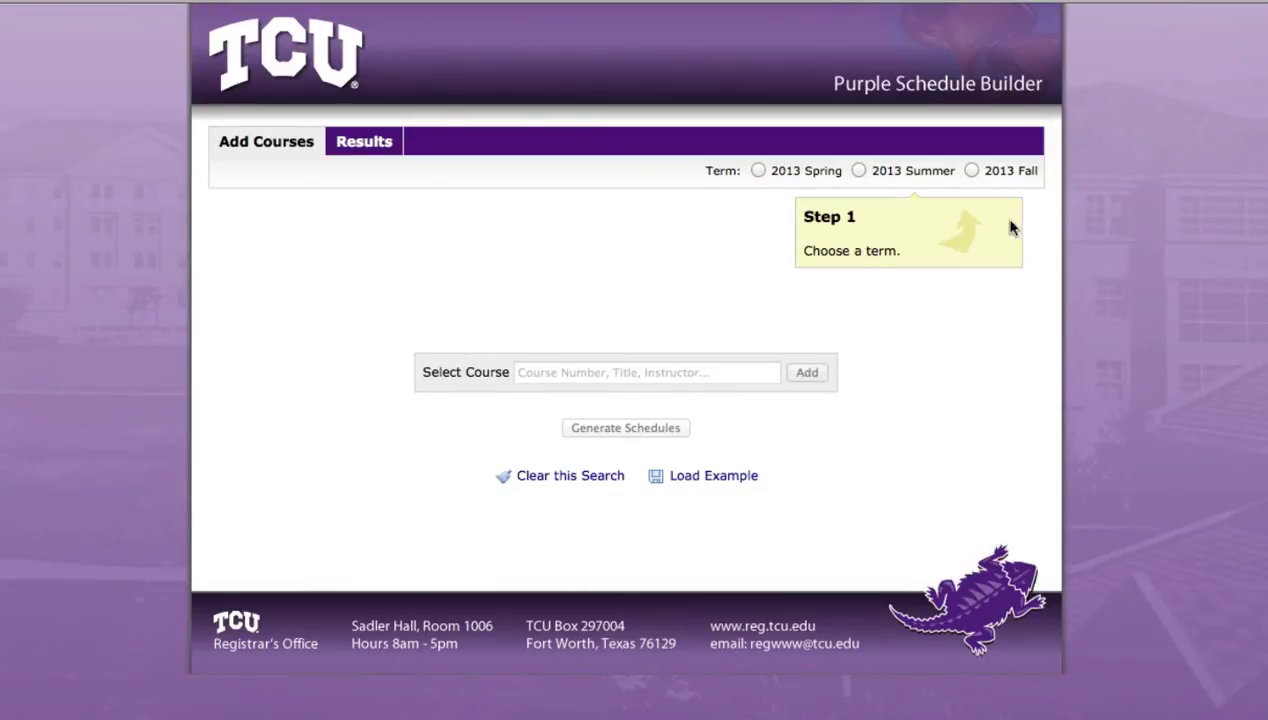
Choose 2013 Fall as the schedule term
click(971, 171)
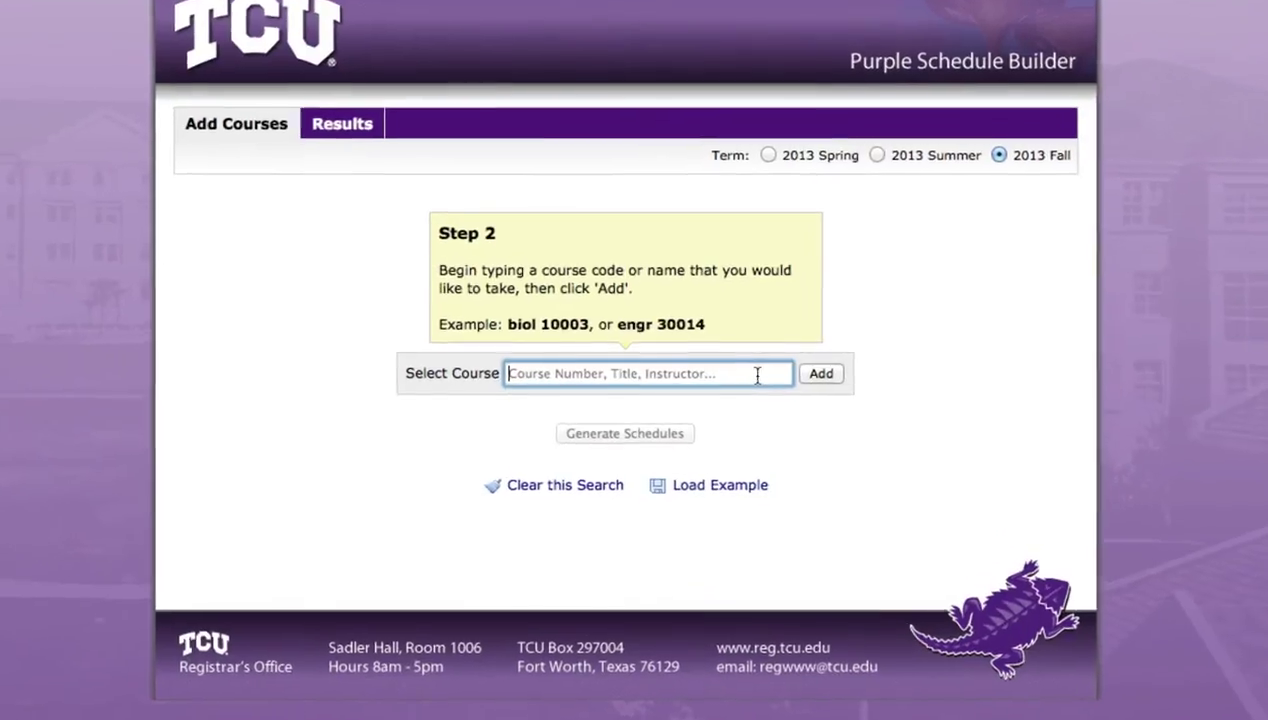
Search 'intro comp', 'biology' and 'calculus' to add ENGL 10803, BIOL 10504 and MATH 10524
text(intro)
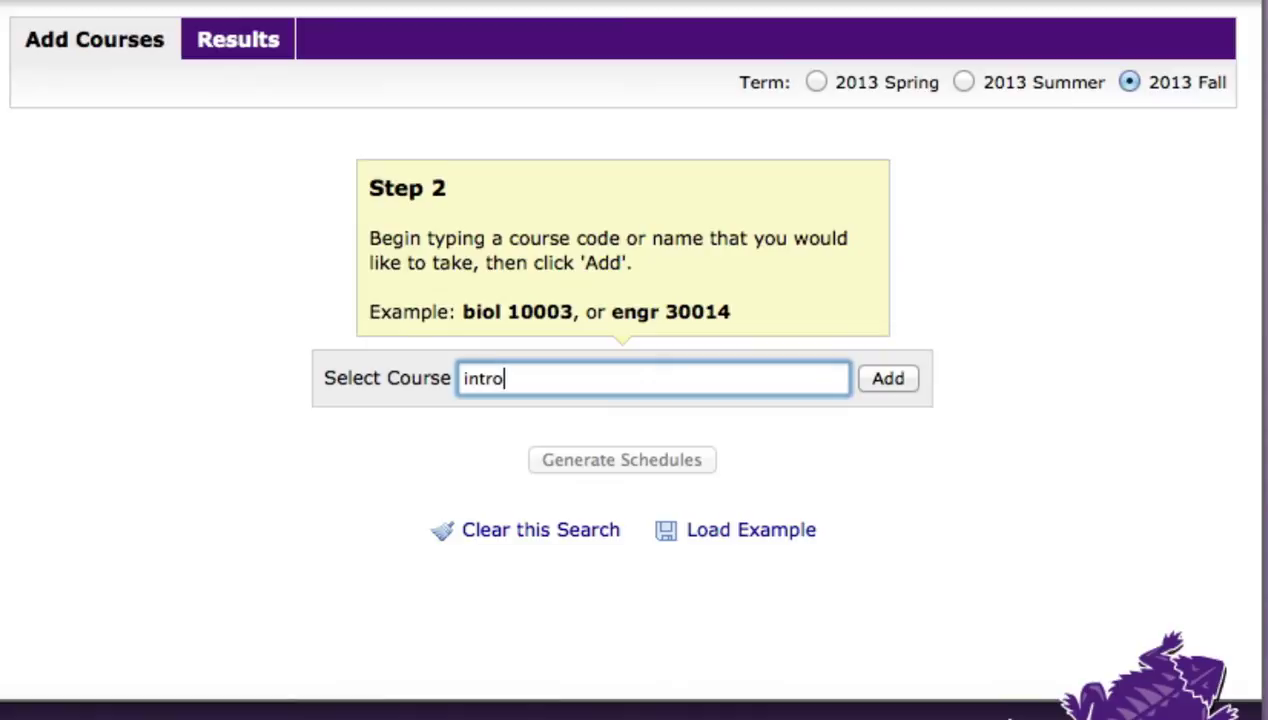
text( comp)
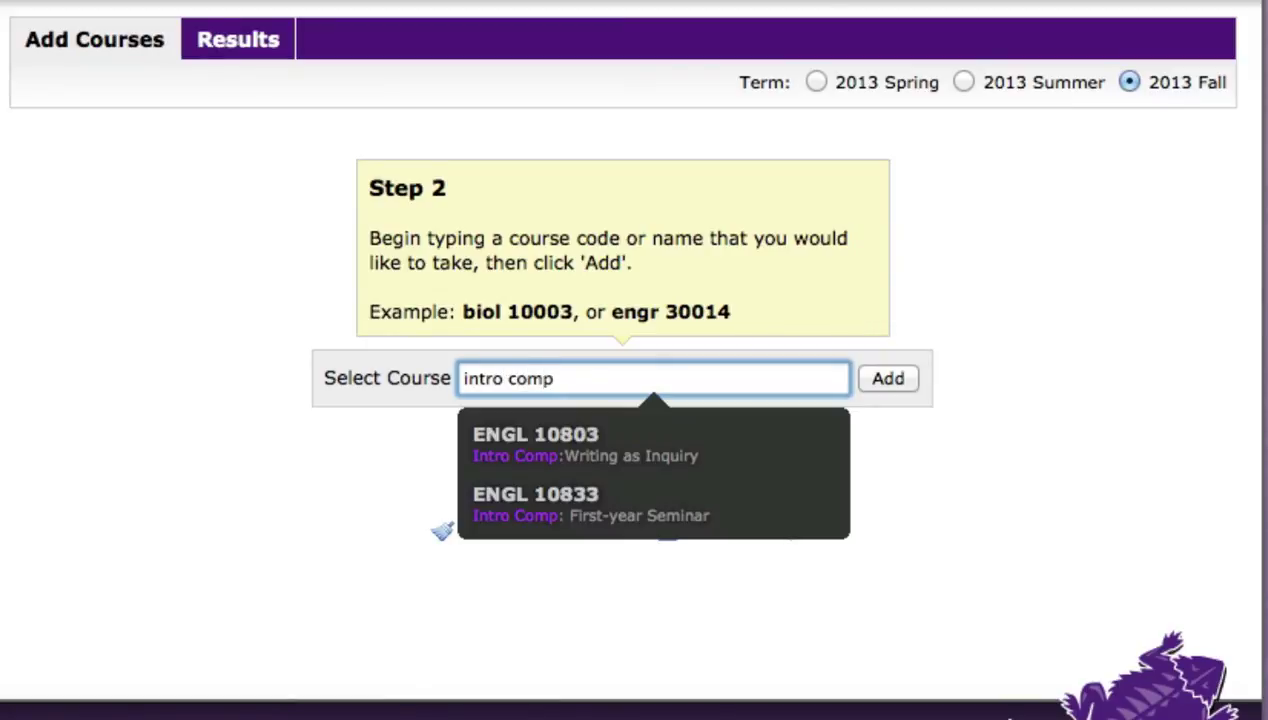
click(809, 450)
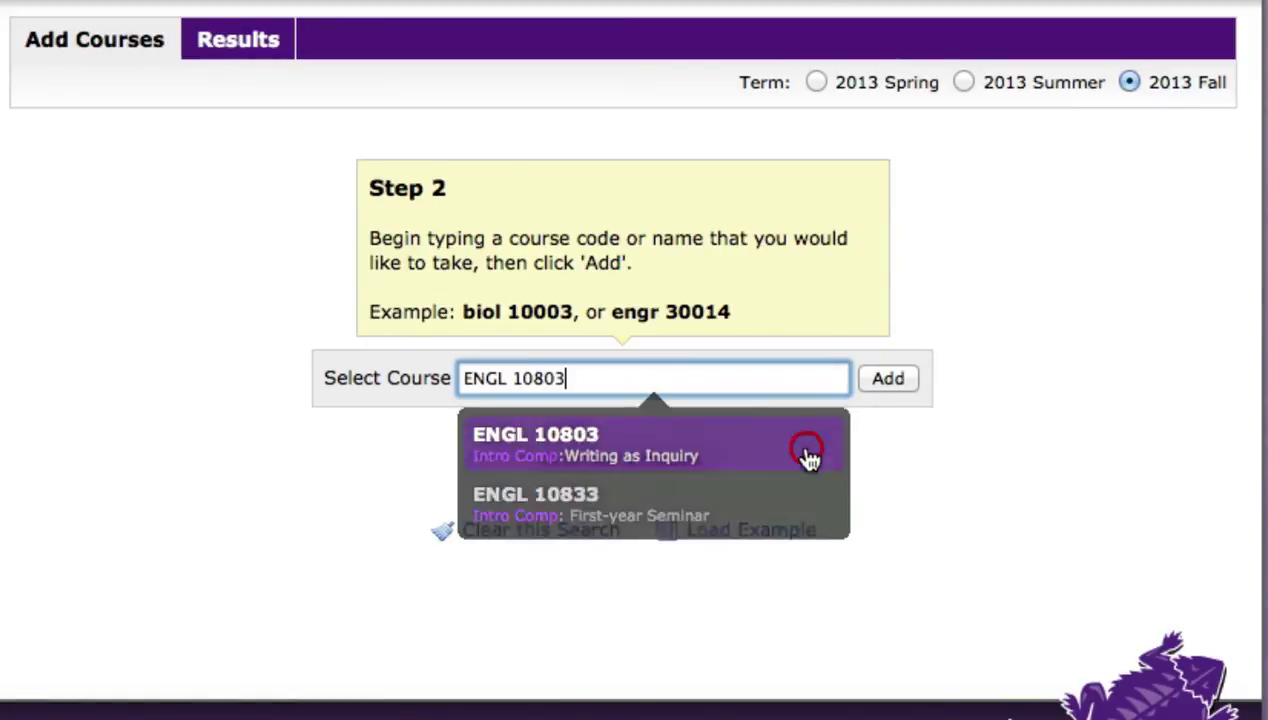
click(912, 379)
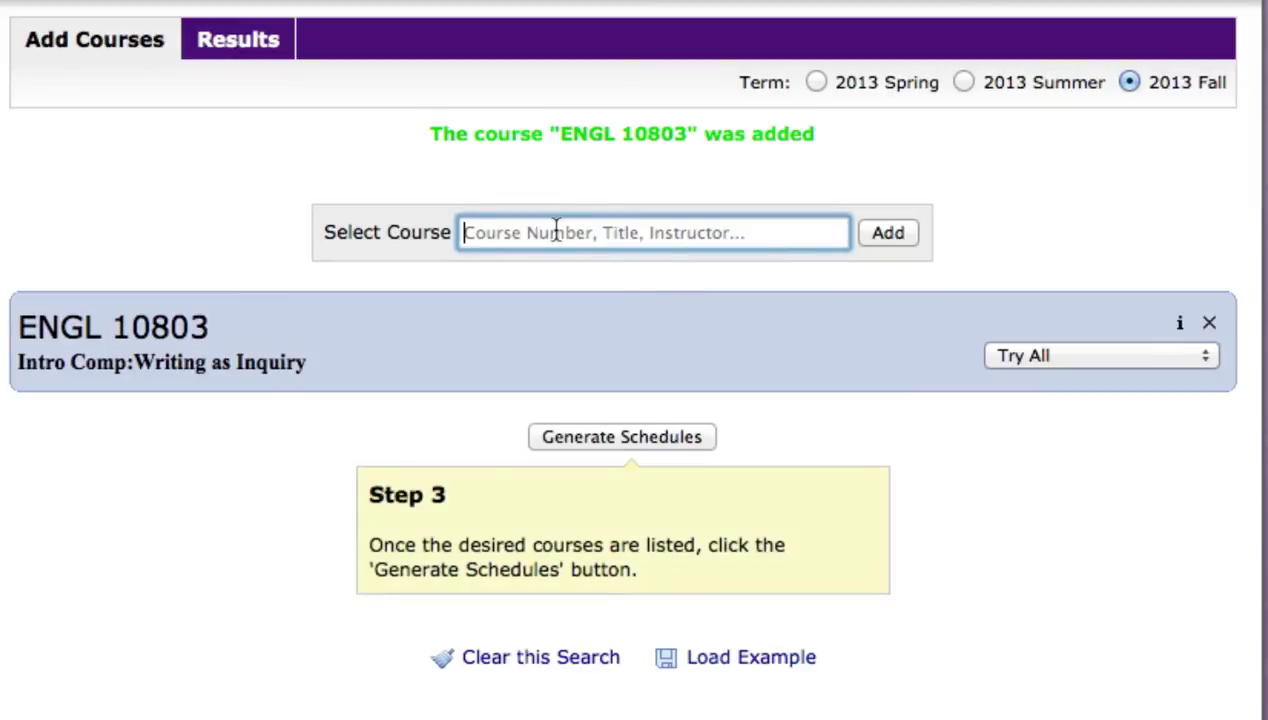
text(biol)
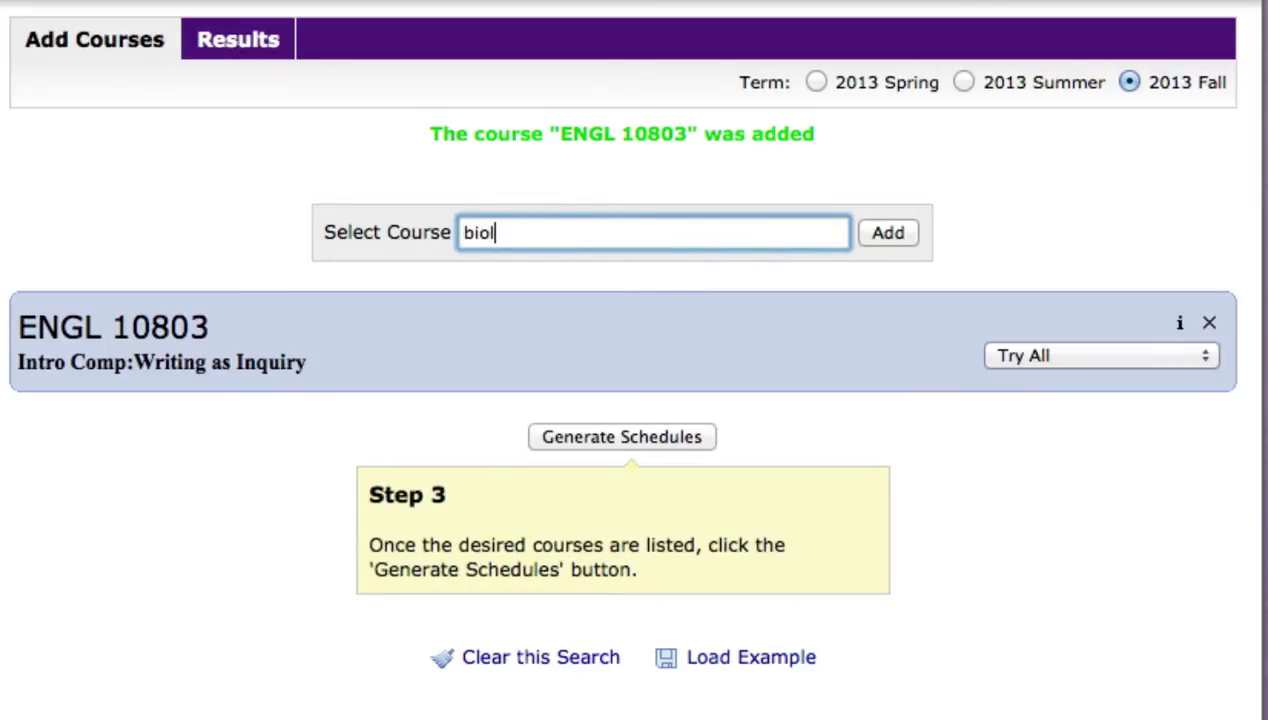
text(ogy)
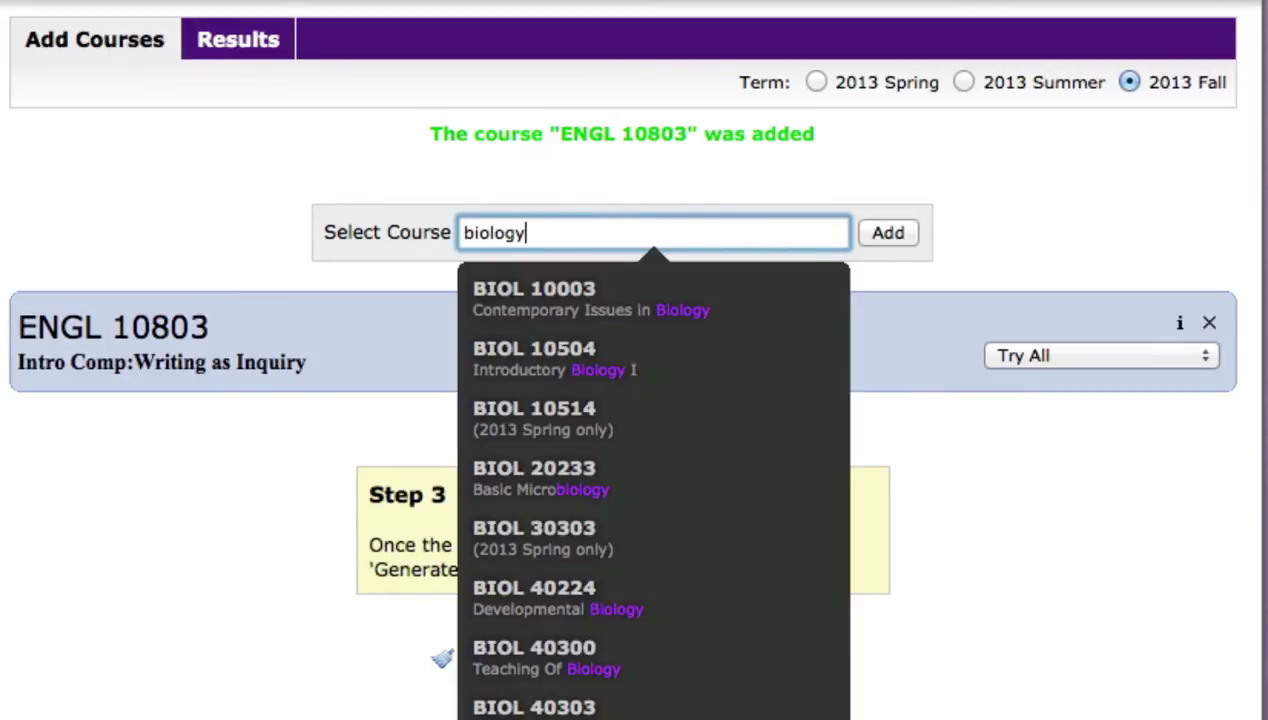
click(583, 358)
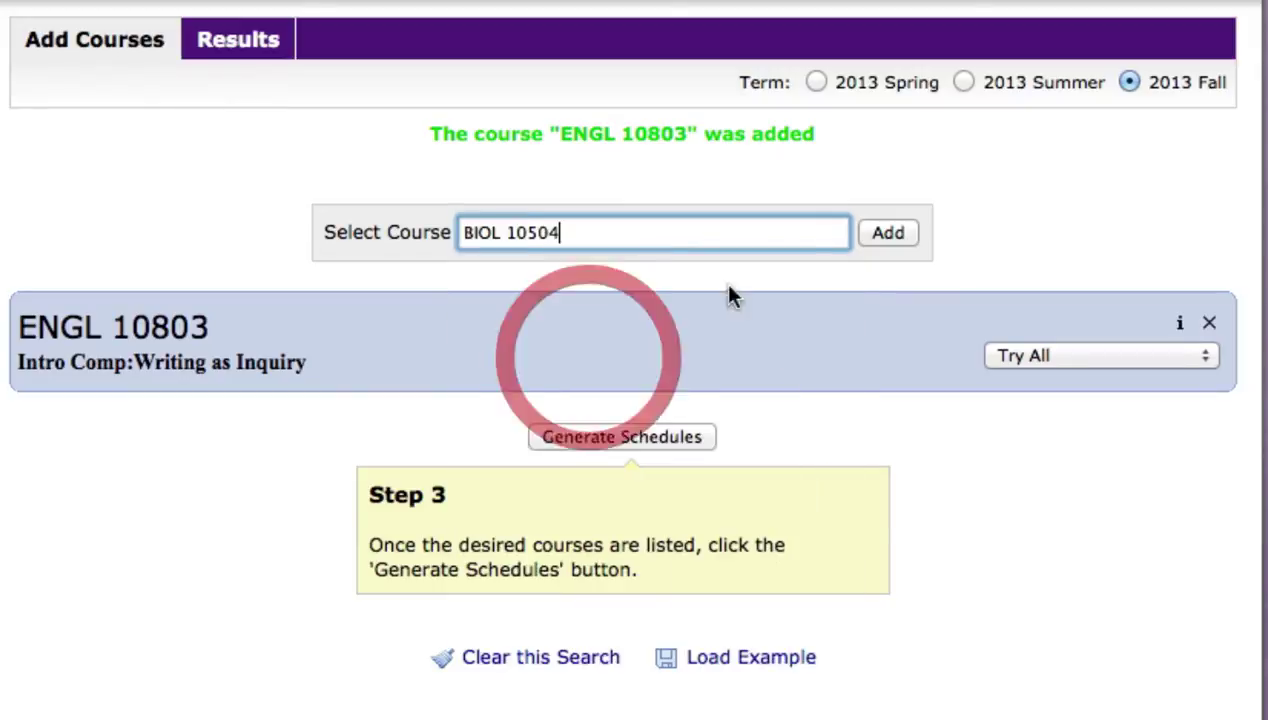
click(888, 235)
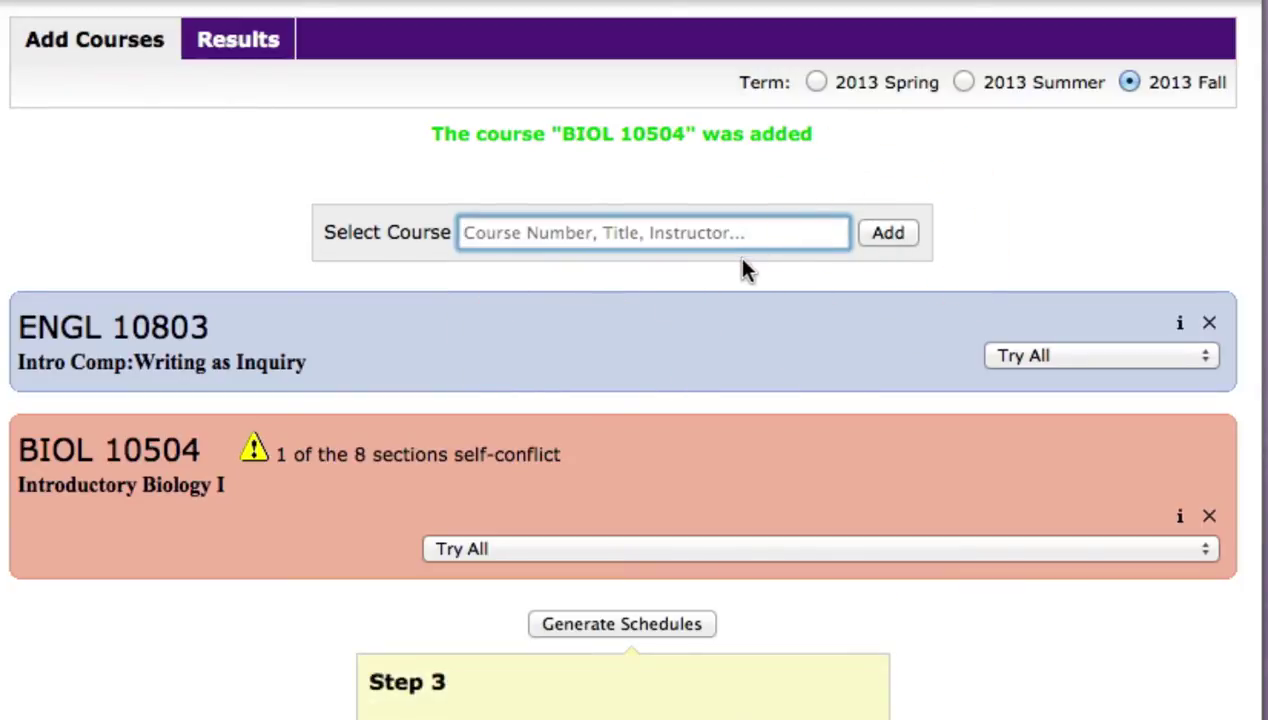
text(calculus)
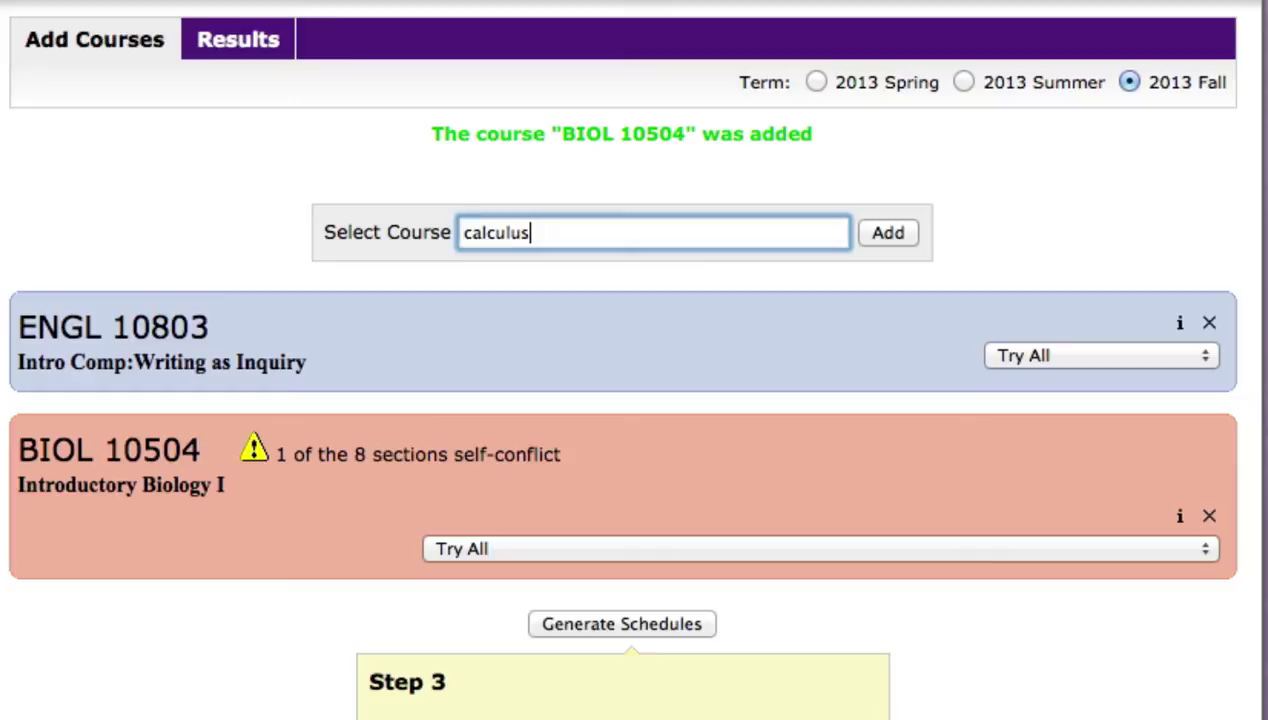
click(651, 478)
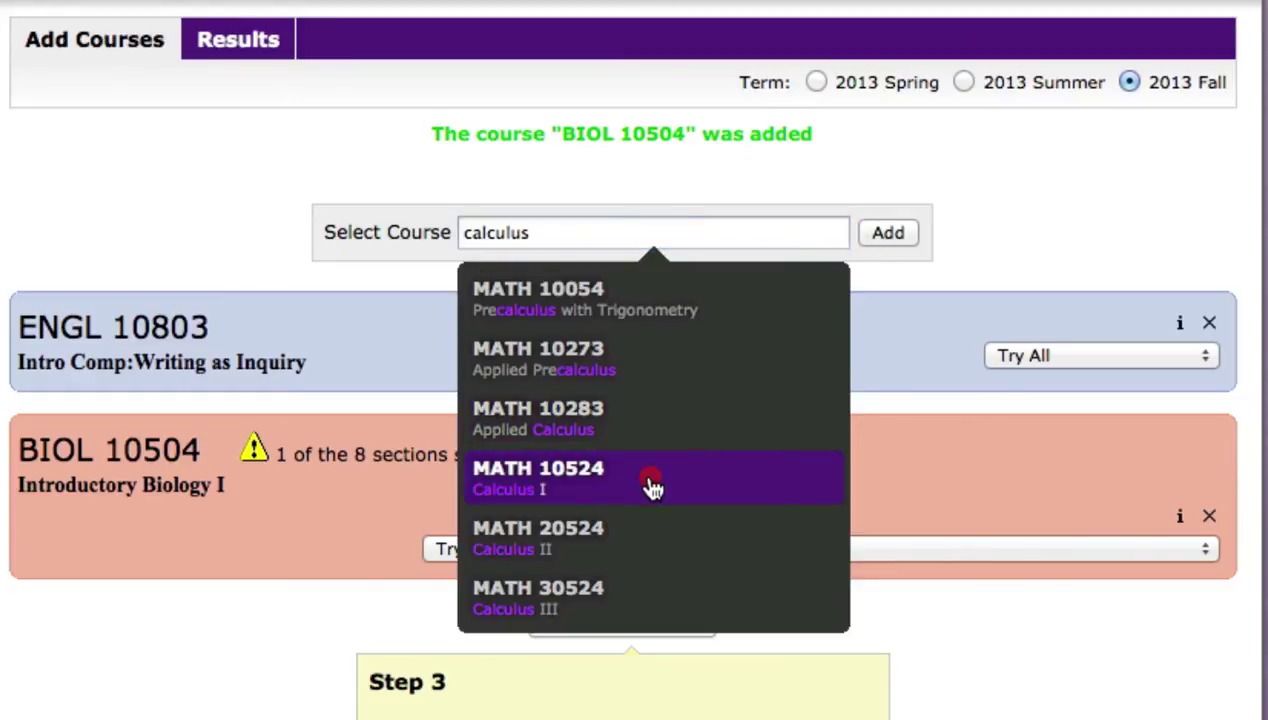
click(872, 240)
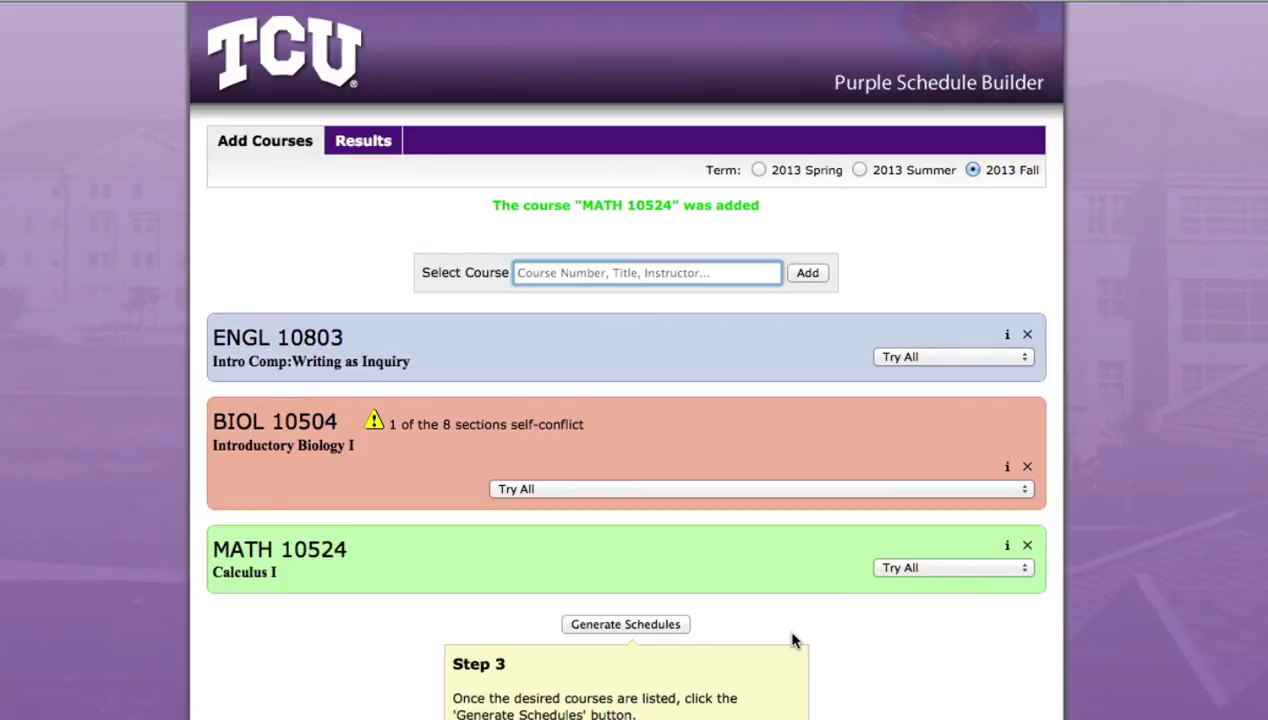
Generate the 63 possible schedules from the three courses and review the first
click(648, 626)
scroll(648, 627, down, 5)
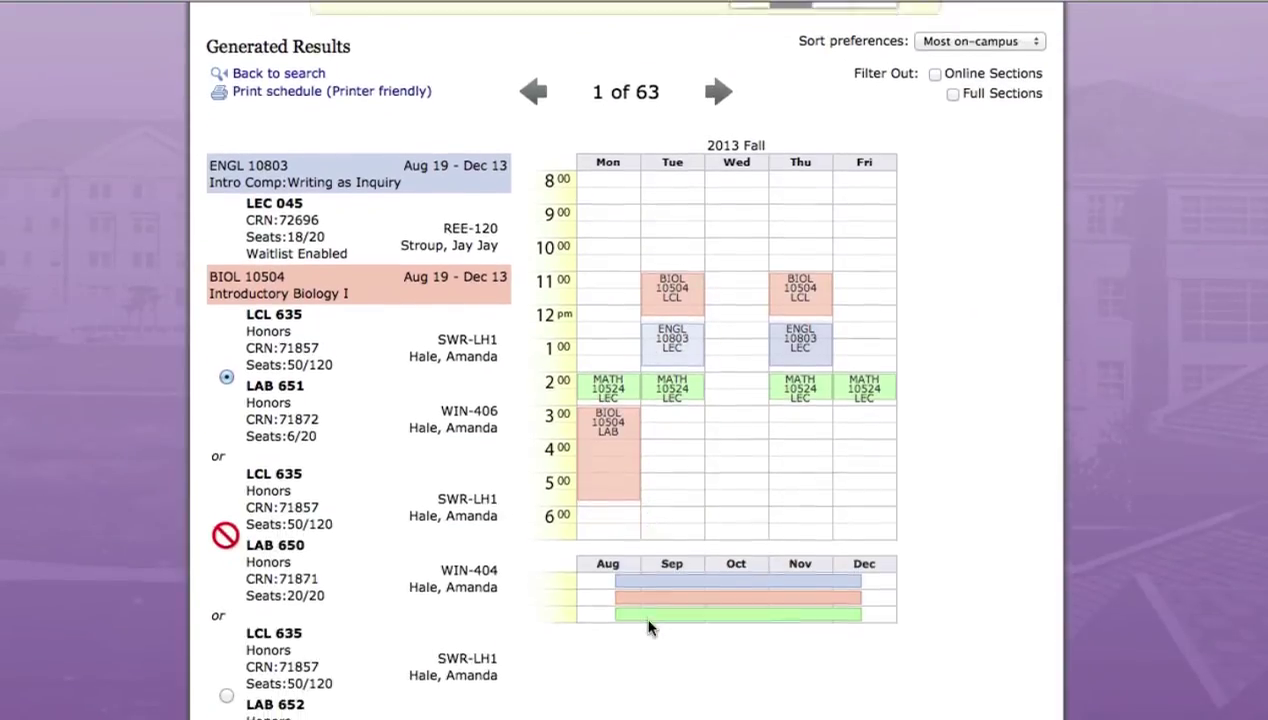
scroll(648, 627, down, 1)
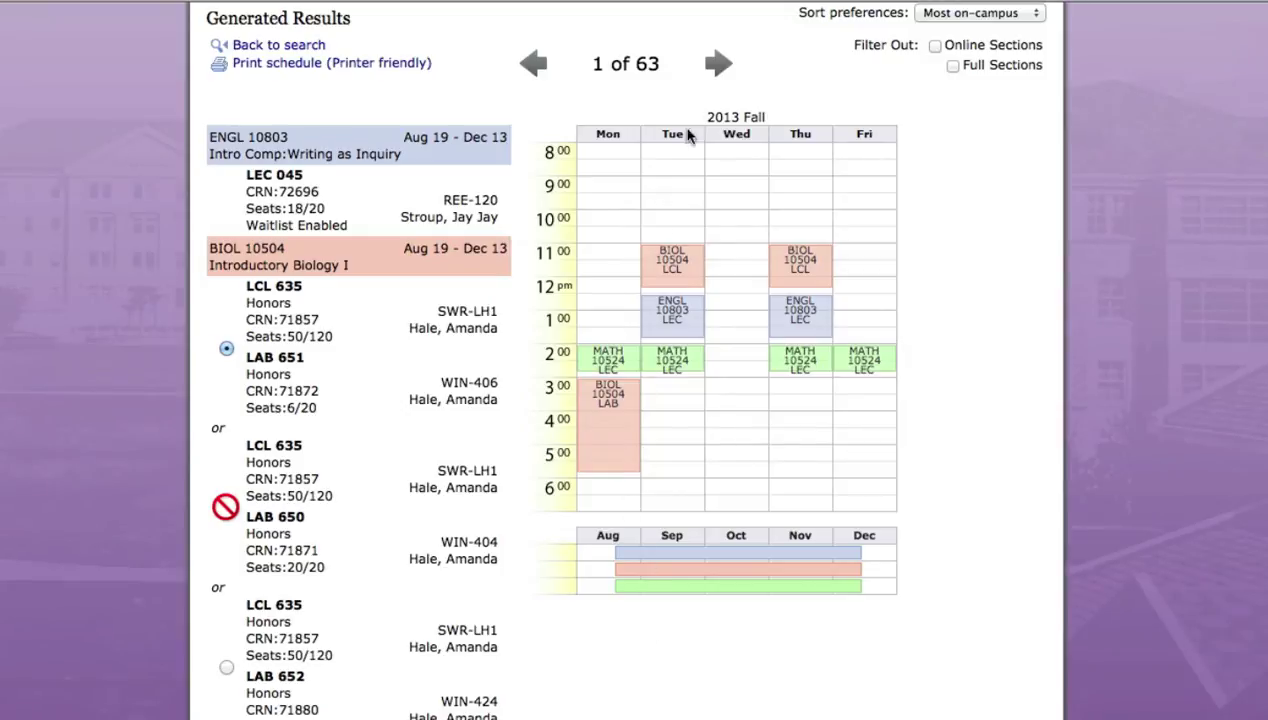
Step forward through several schedules, then back toward schedule 1 of 63
click(716, 68)
click(716, 68)
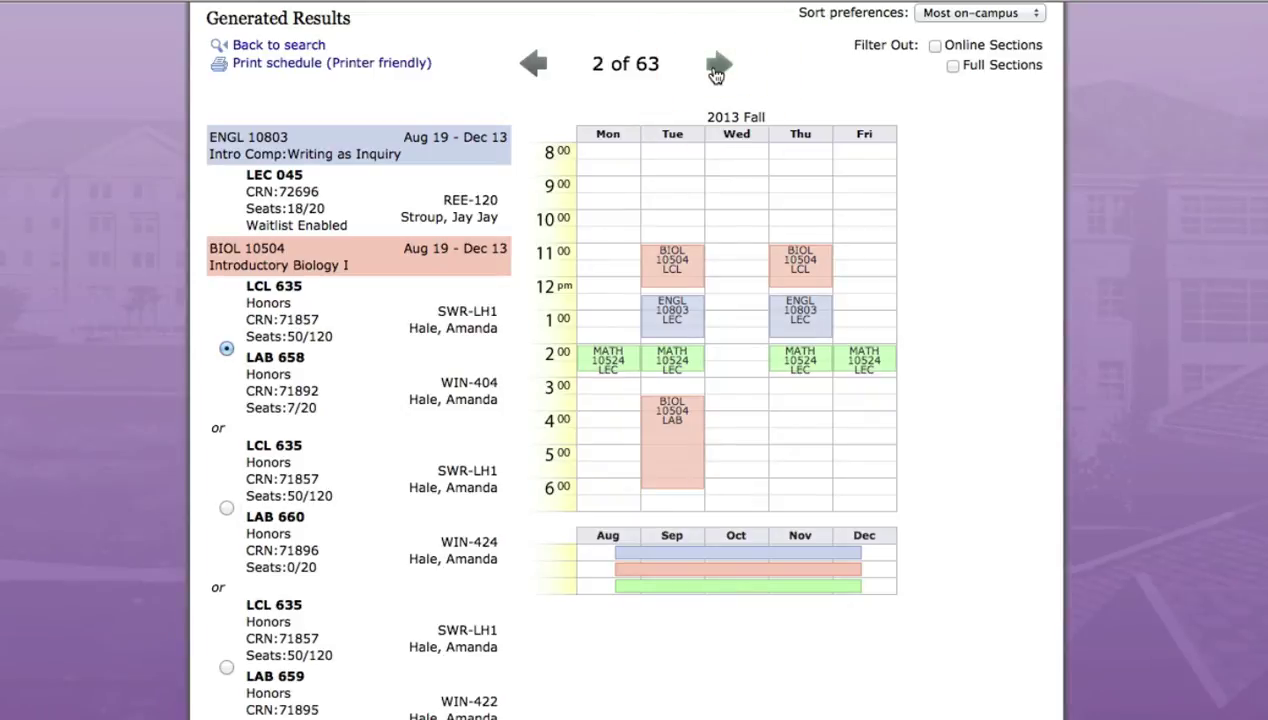
click(716, 68)
click(716, 68)
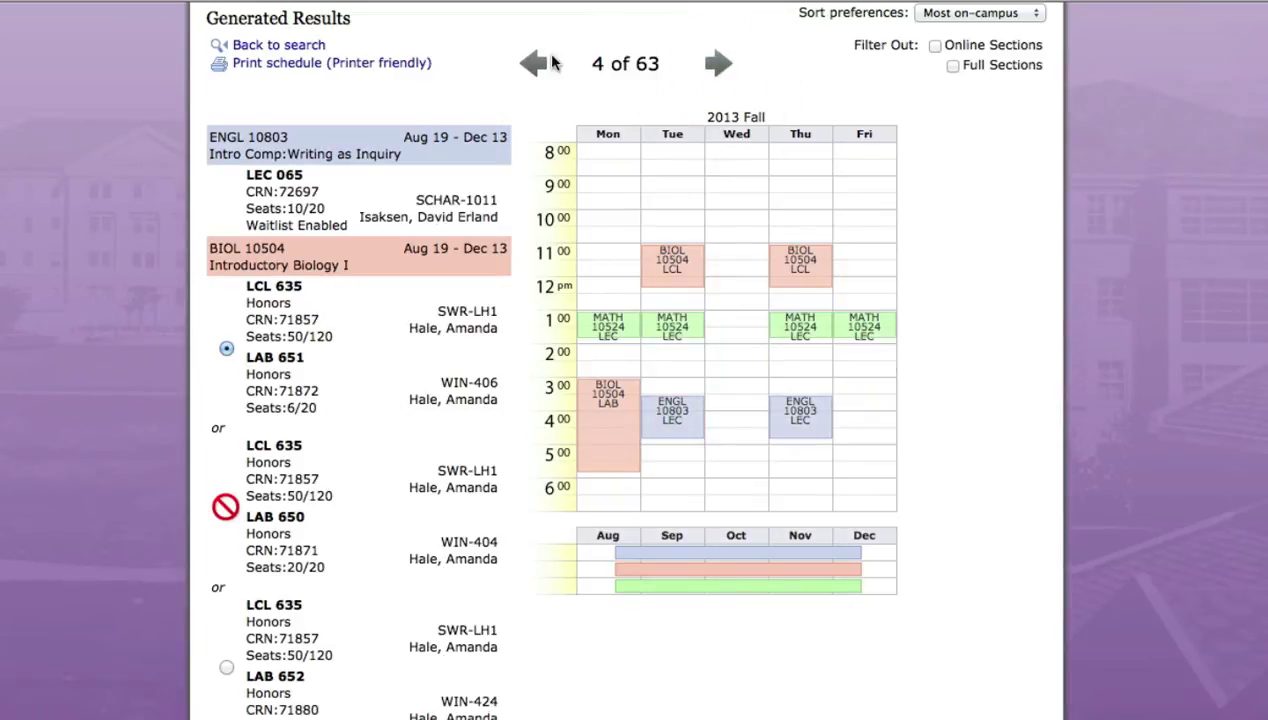
click(537, 65)
click(537, 65)
click(537, 65)
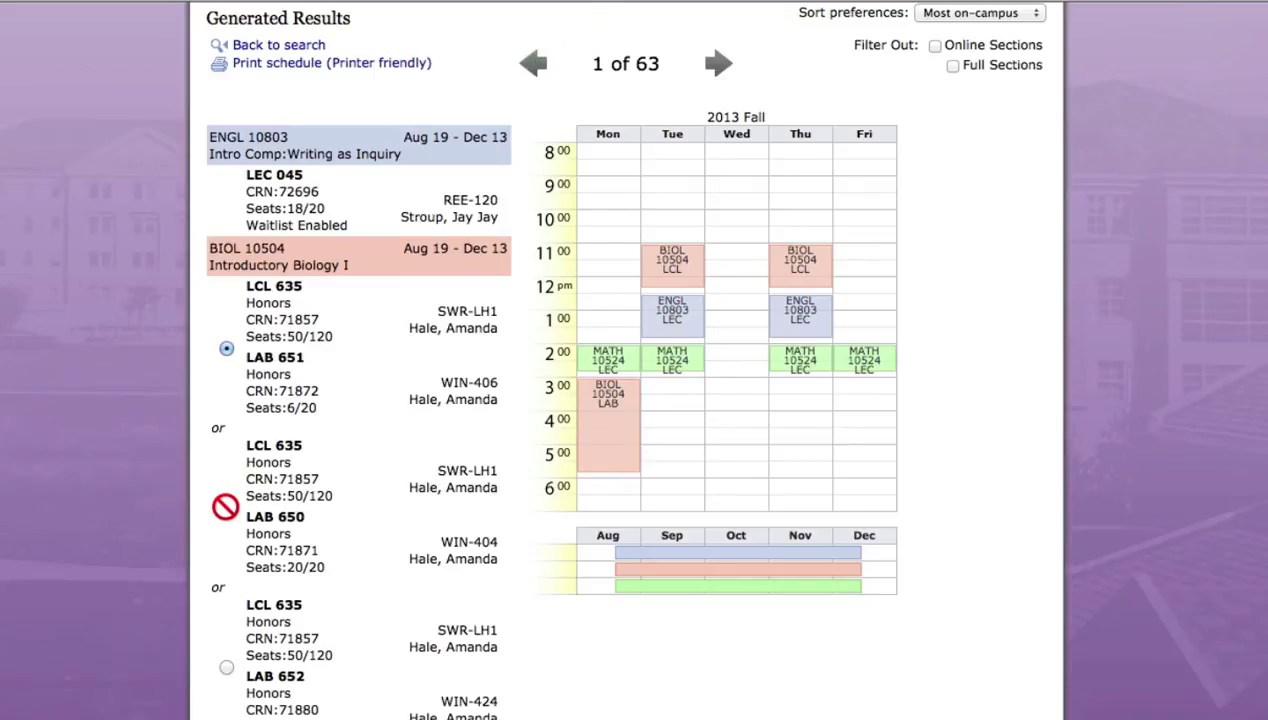
Sort the generated schedules by Morning classes
click(948, 14)
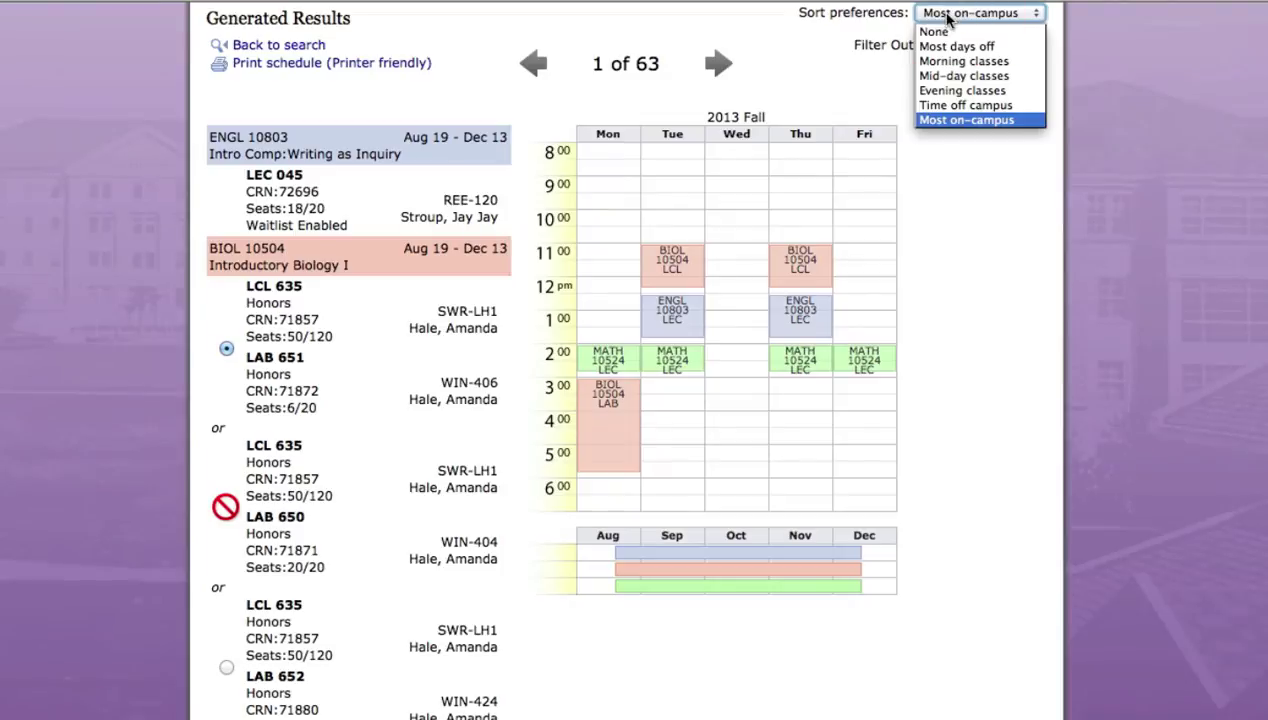
click(963, 62)
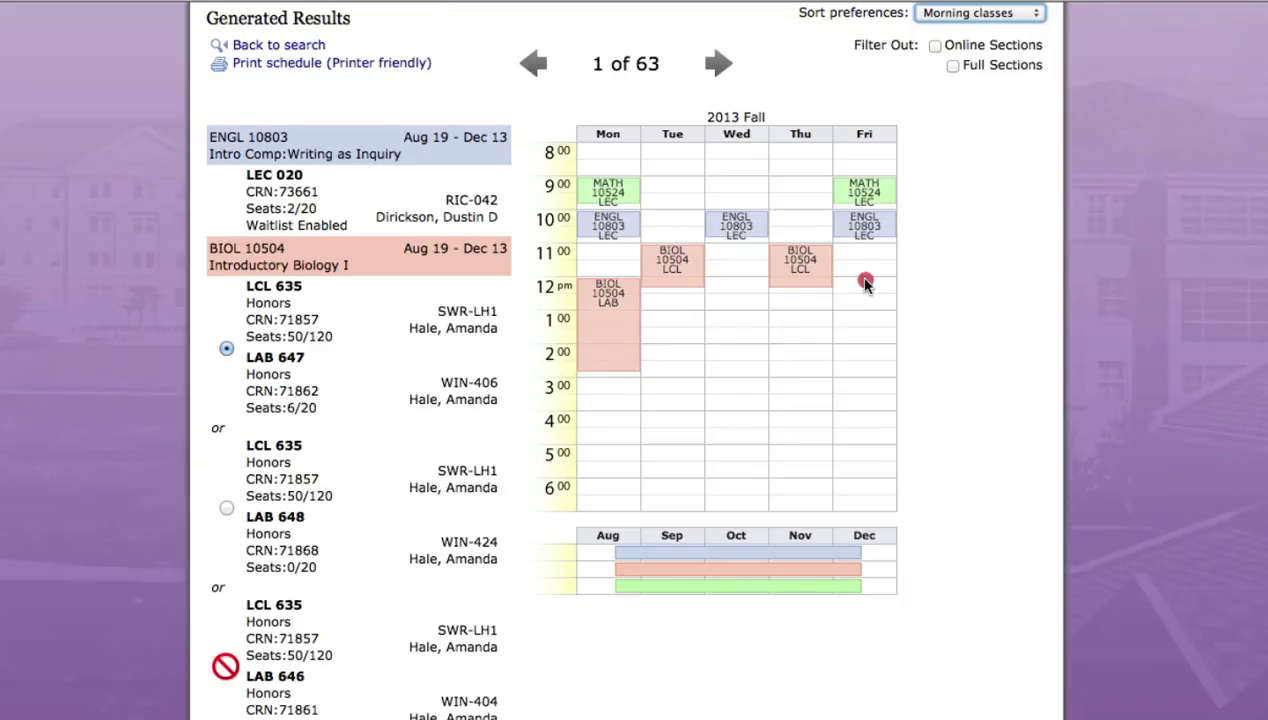
Block 12–3 pm on Friday, Wednesday and Monday on the calendar
drag(863, 280, 856, 375)
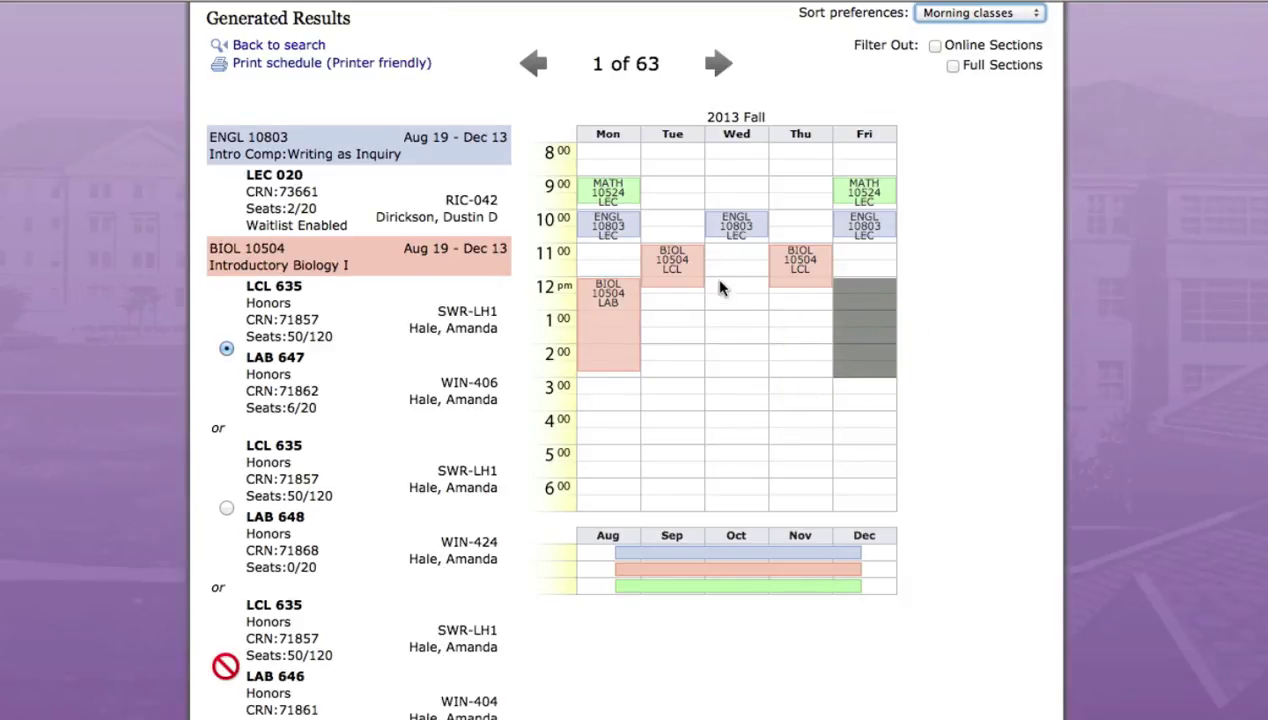
drag(718, 285, 725, 372)
drag(616, 375, 603, 290)
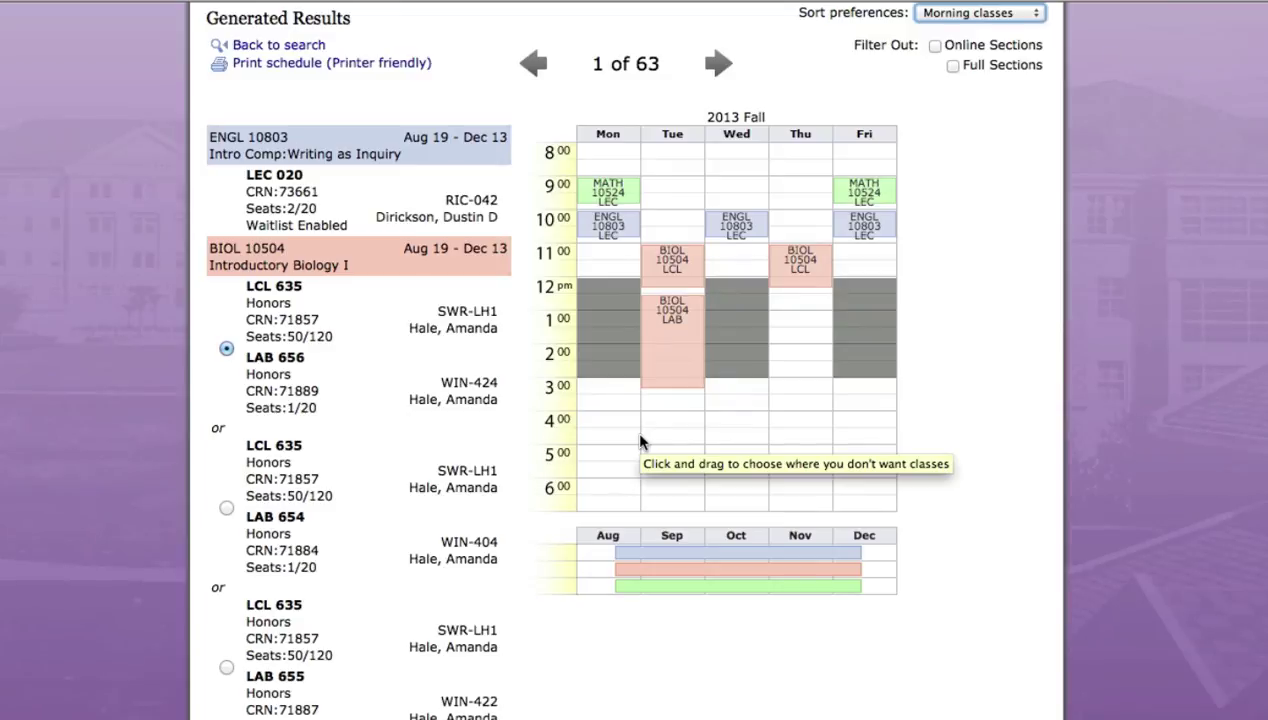
Pin the Tue/Thu 8 am ENGL 10803 section and browse to schedule 4 of 13
click(722, 66)
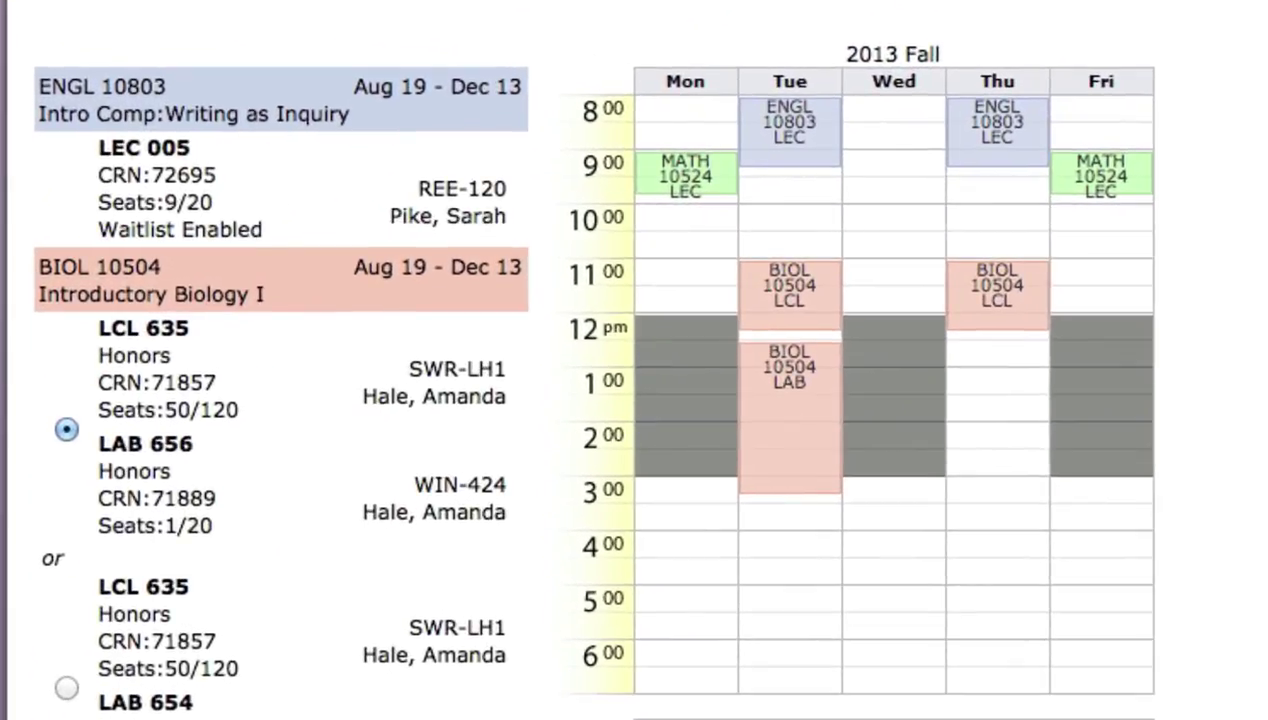
click(774, 148)
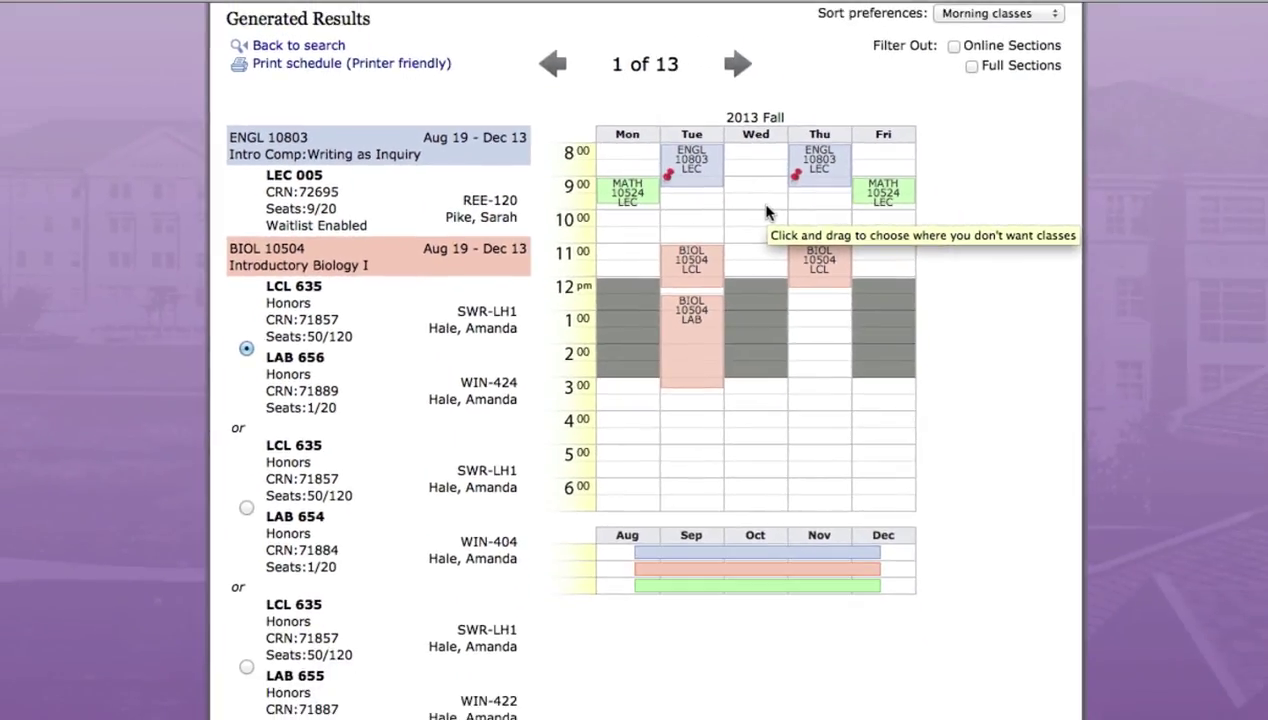
click(738, 64)
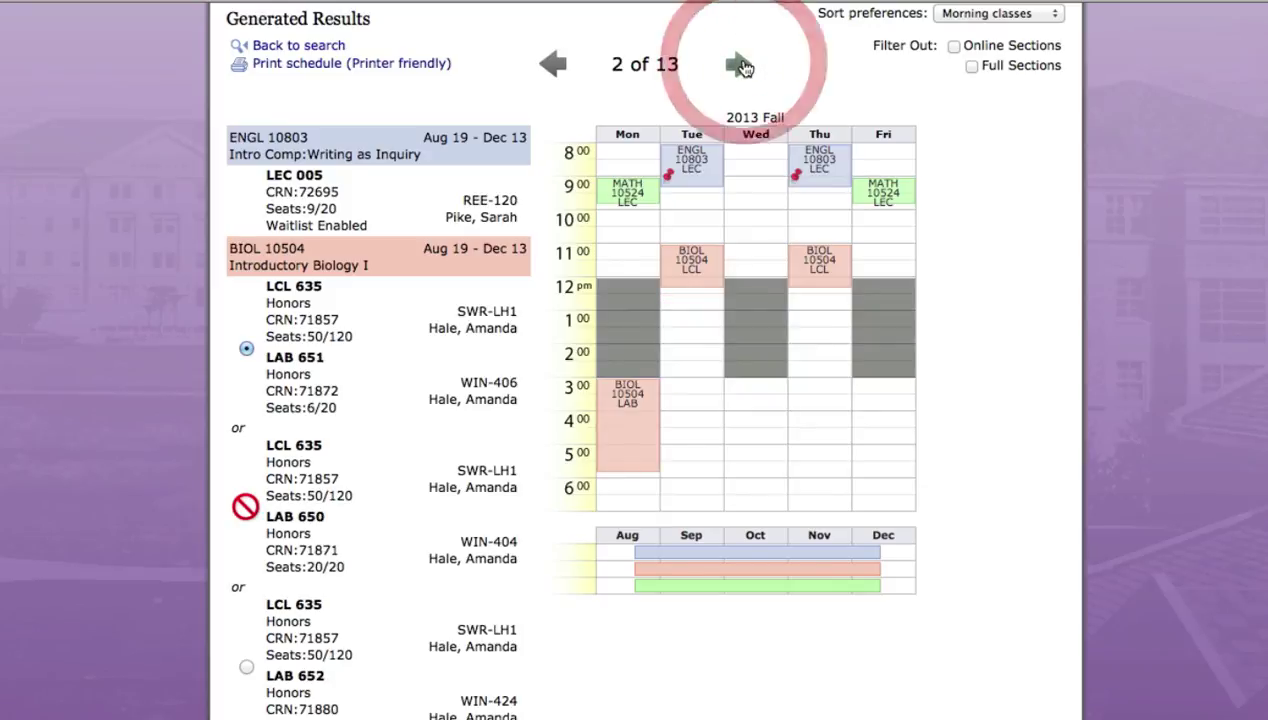
click(740, 65)
click(740, 65)
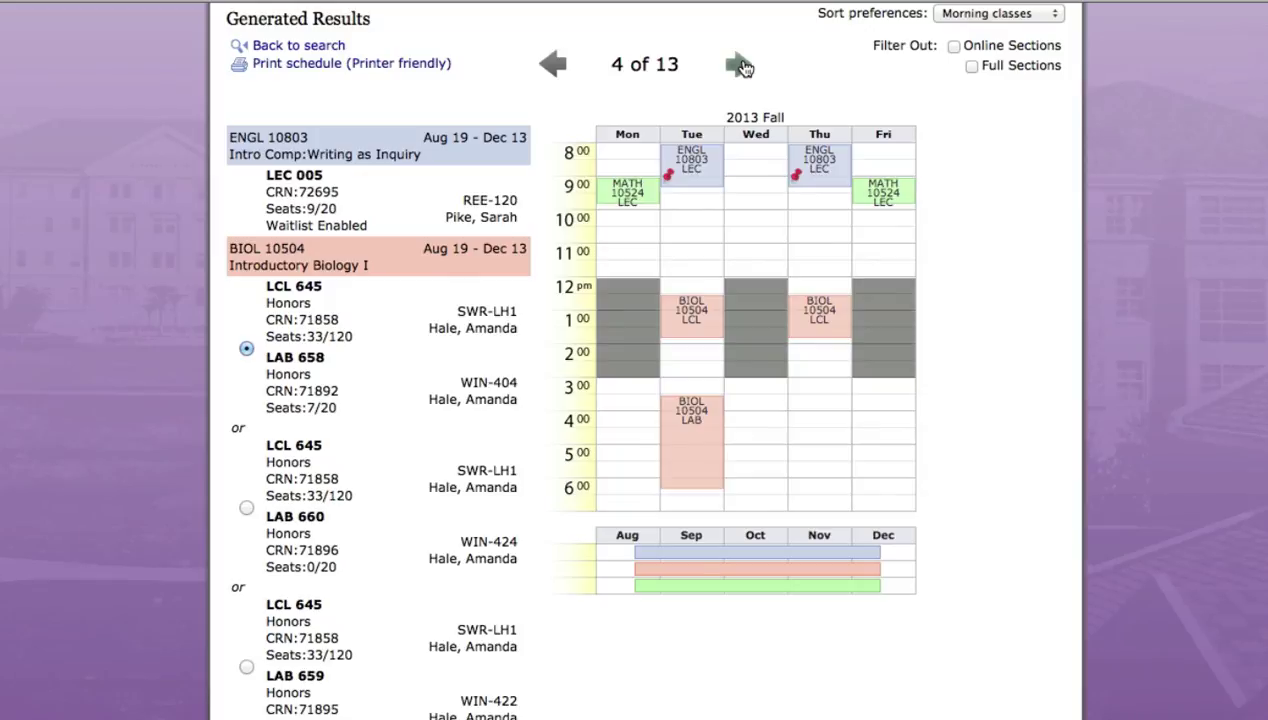
scroll(557, 140, down, 5)
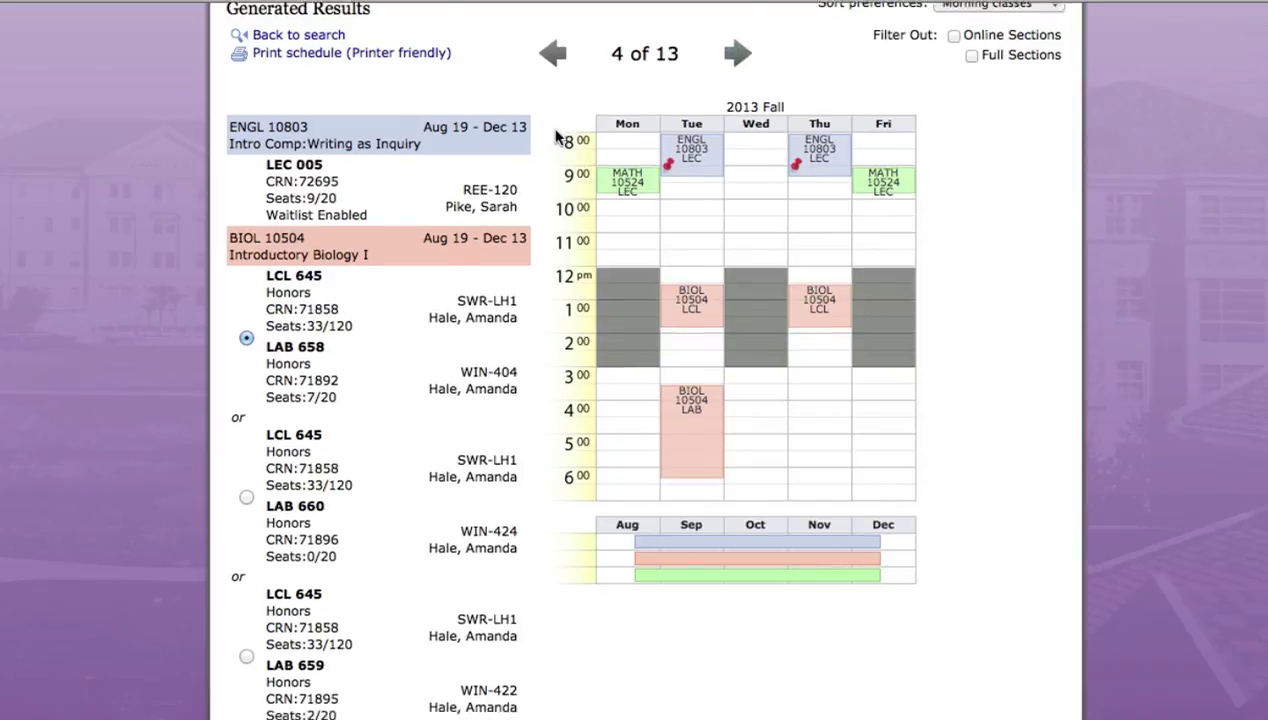